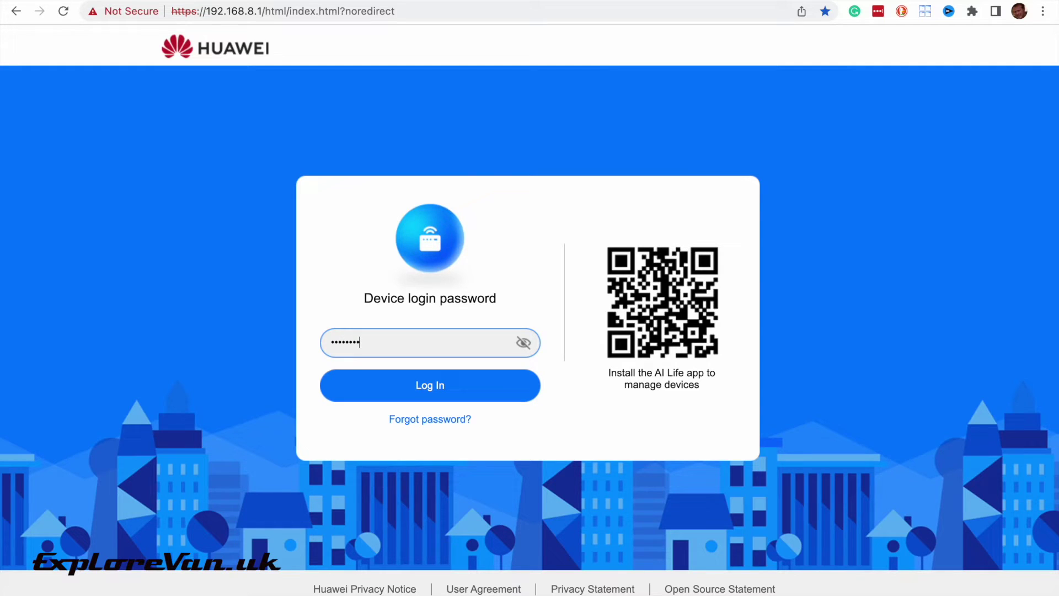
Log in with the router password and scroll through the connected devices list.
{"action": "type", "text": "•••"}
{"action": "left_click", "coordinate": [463, 389]}
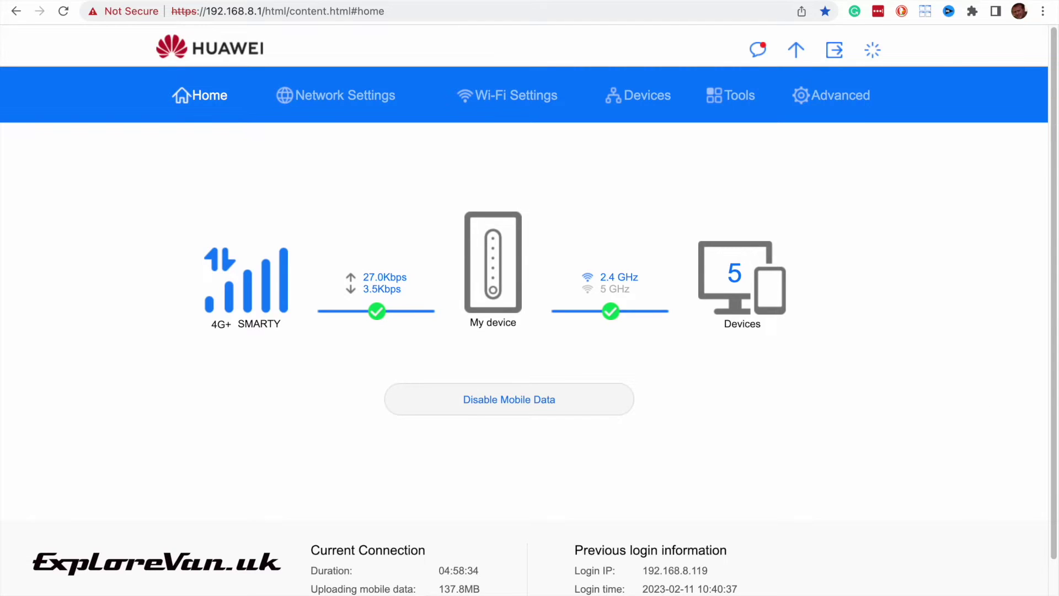
{"action": "left_click", "coordinate": [638, 95]}
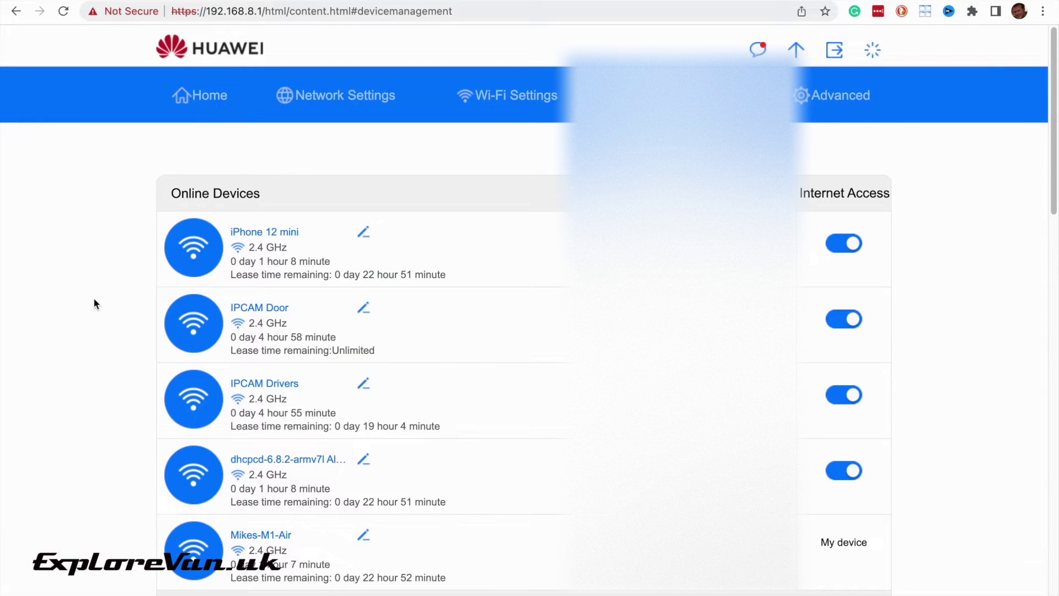
{"action": "scroll", "coordinate": [94, 300], "scroll_direction": "down", "scroll_amount": 3}
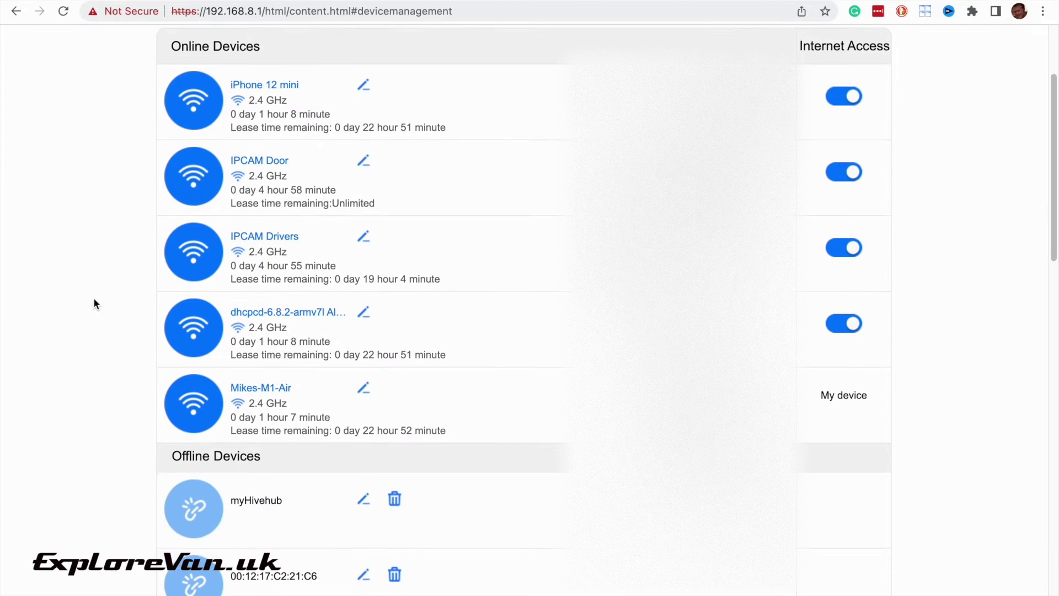
{"action": "scroll", "coordinate": [94, 301], "scroll_direction": "up", "scroll_amount": 3}
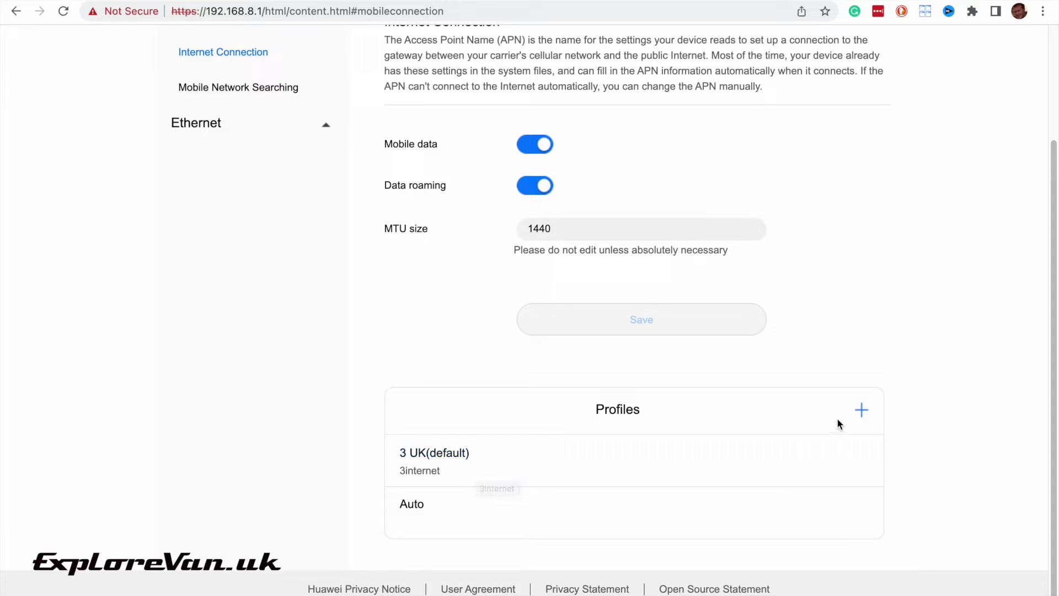
Open a new APN profile form, cancel it, and scroll down the Internet Connection page.
{"action": "left_click", "coordinate": [860, 411]}
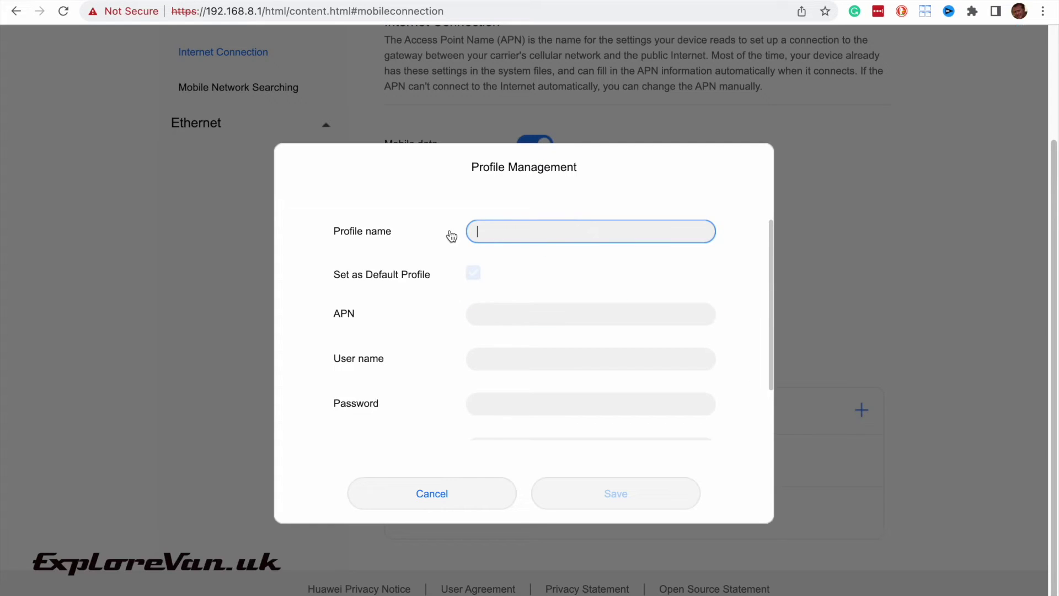
{"action": "left_click", "coordinate": [440, 493]}
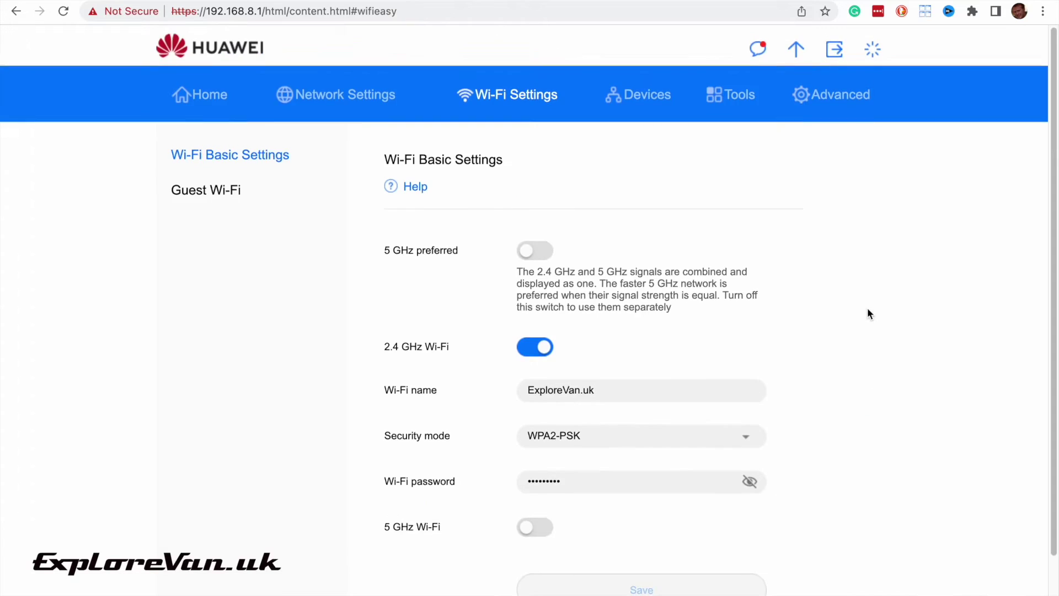
{"action": "scroll", "coordinate": [867, 310], "scroll_direction": "down", "scroll_amount": 2}
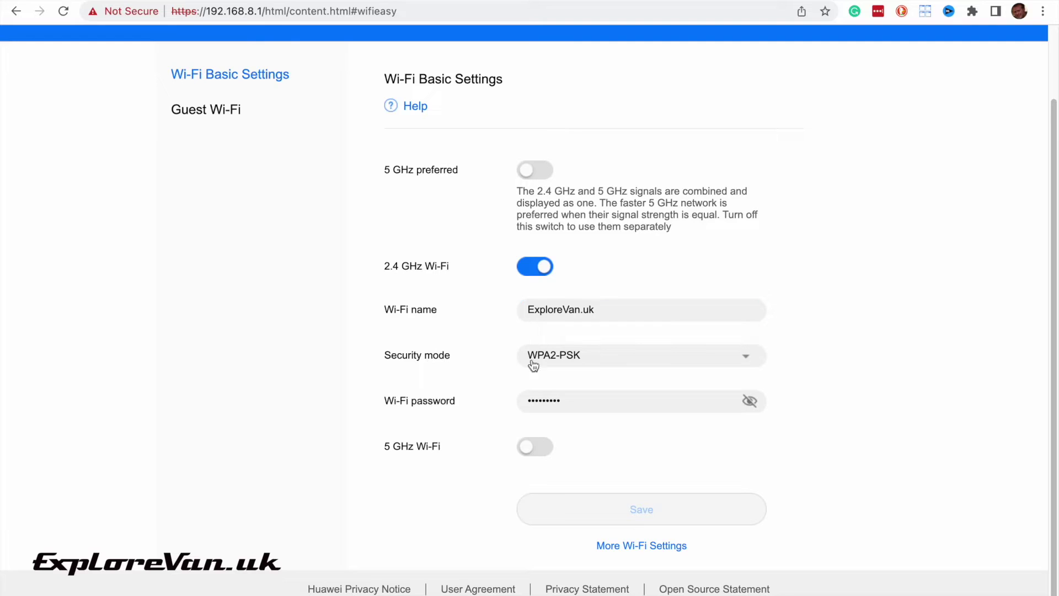
Turn on 5 GHz Wi-Fi and browse the 2.4 GHz channel list, leaving it on Auto.
{"action": "left_click", "coordinate": [550, 450]}
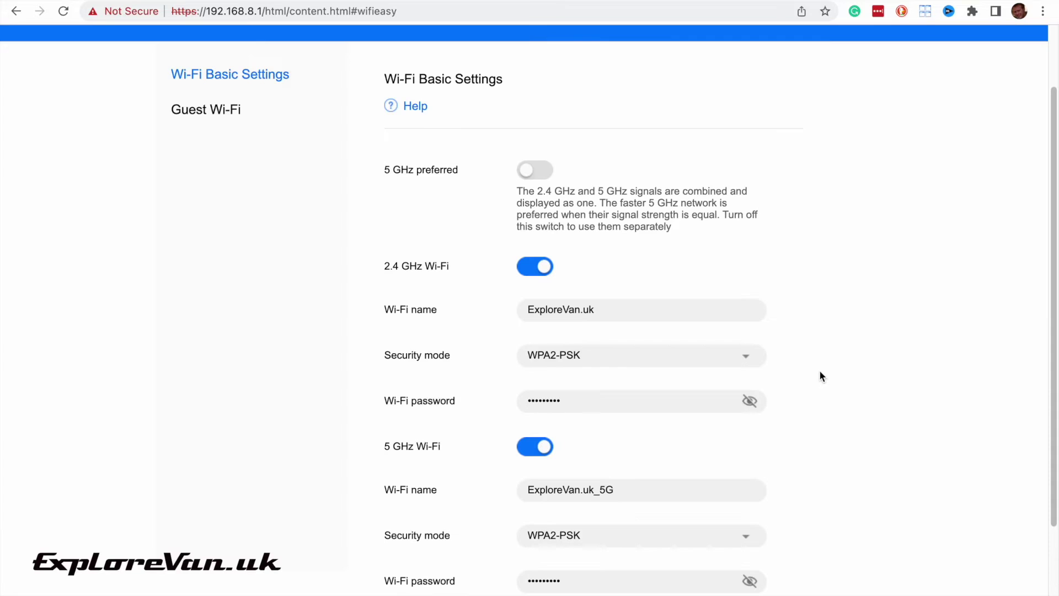
{"action": "scroll", "coordinate": [820, 373], "scroll_direction": "down", "scroll_amount": 3}
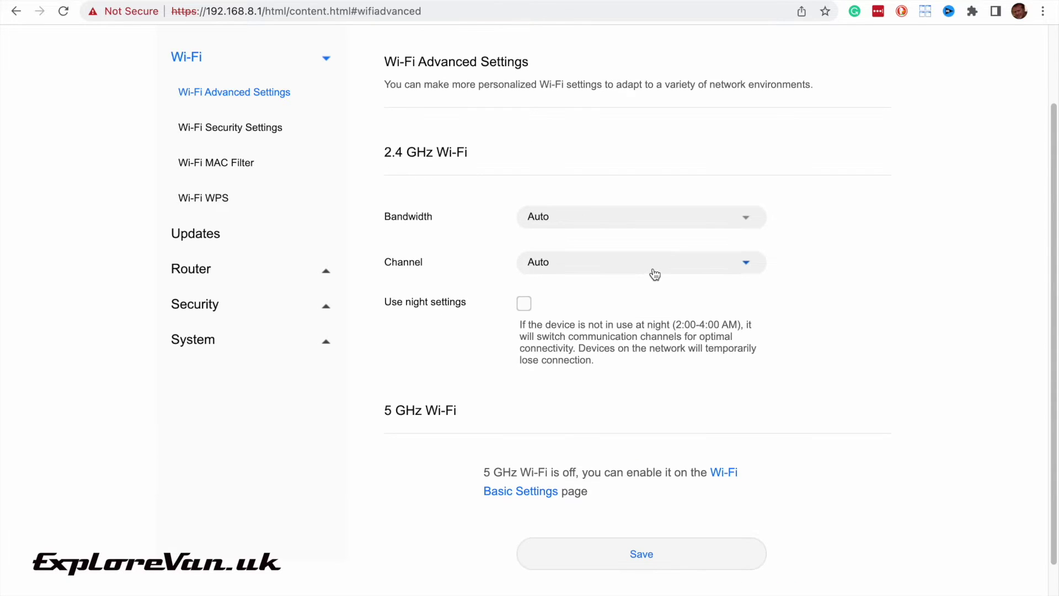
{"action": "left_click", "coordinate": [651, 270]}
{"action": "scroll", "coordinate": [653, 338], "scroll_direction": "down", "scroll_amount": 6}
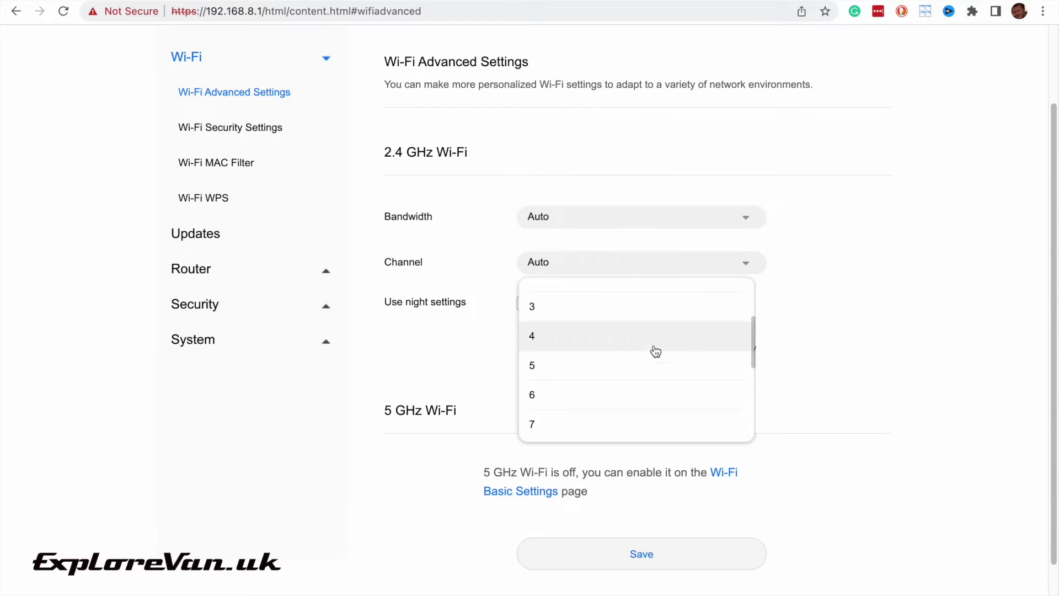
{"action": "scroll", "coordinate": [655, 351], "scroll_direction": "down", "scroll_amount": 2}
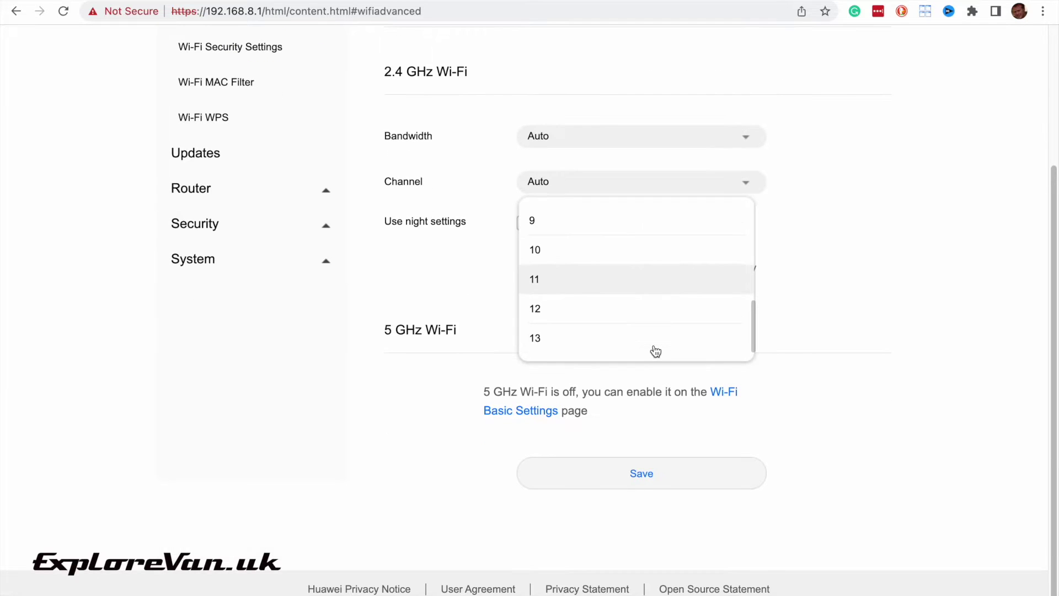
{"action": "scroll", "coordinate": [655, 351], "scroll_direction": "up", "scroll_amount": 6}
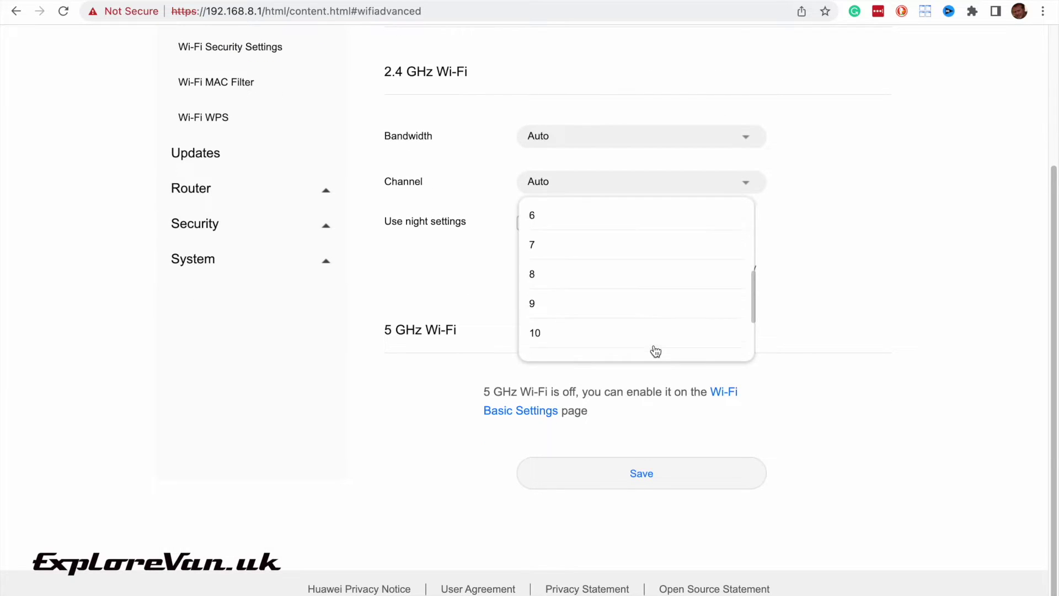
{"action": "left_click", "coordinate": [853, 306]}
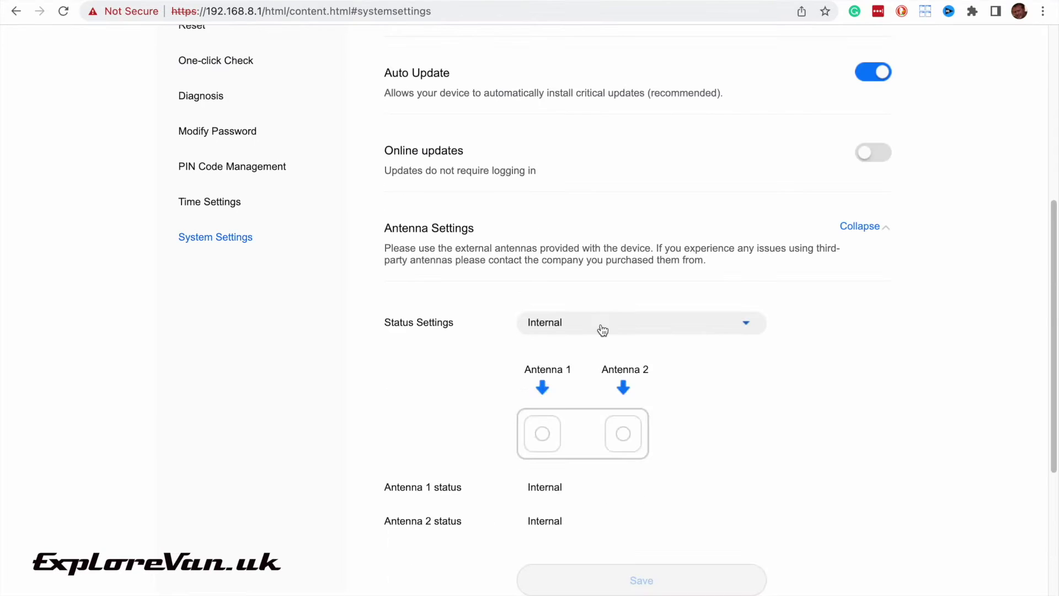
Set the antenna Status Settings to External and save.
{"action": "left_click", "coordinate": [602, 330]}
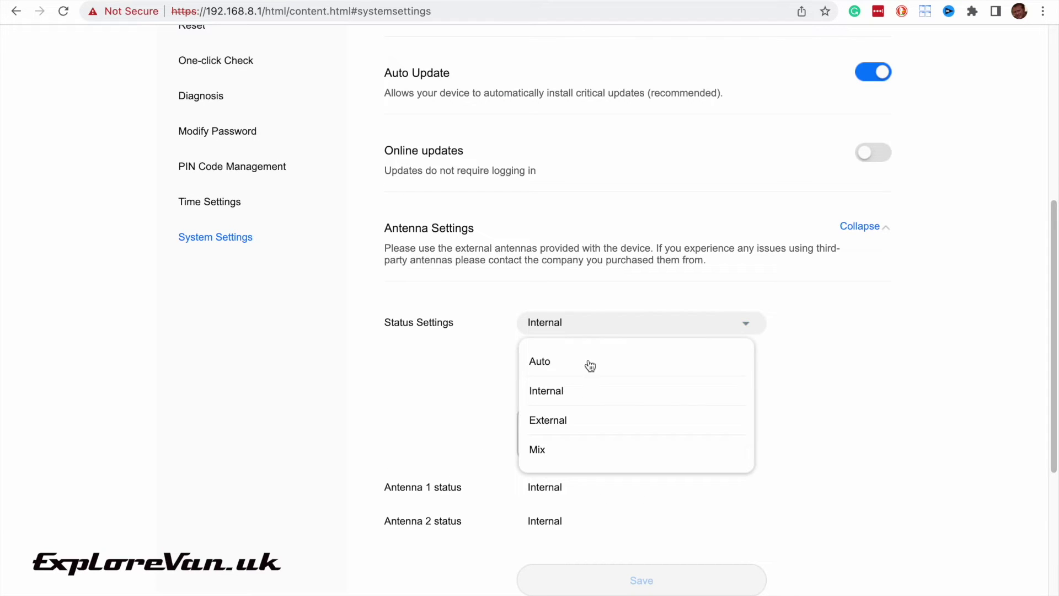
{"action": "left_click", "coordinate": [567, 420]}
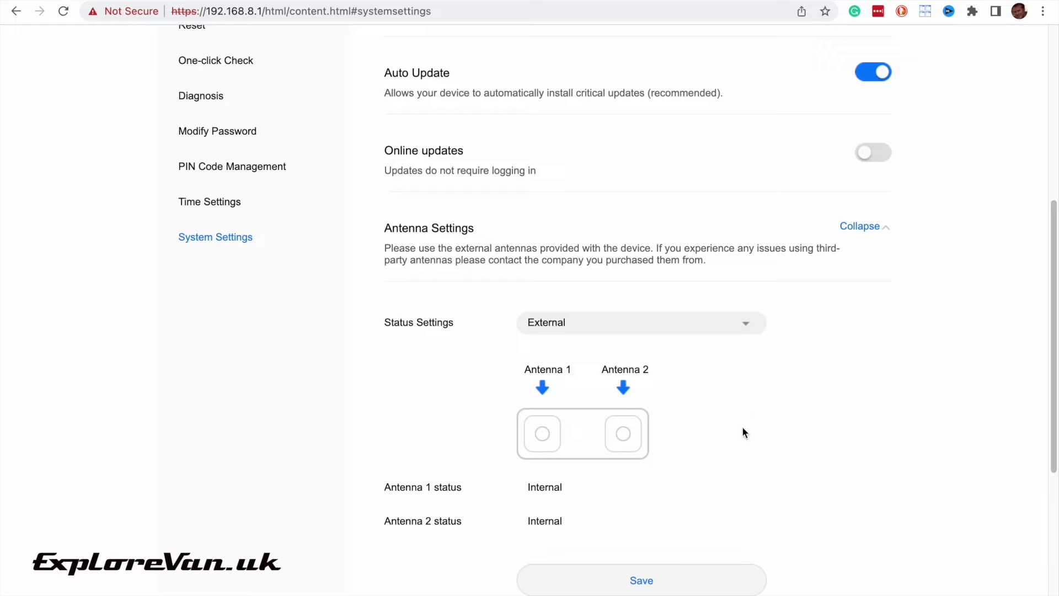
{"action": "left_click", "coordinate": [641, 580]}
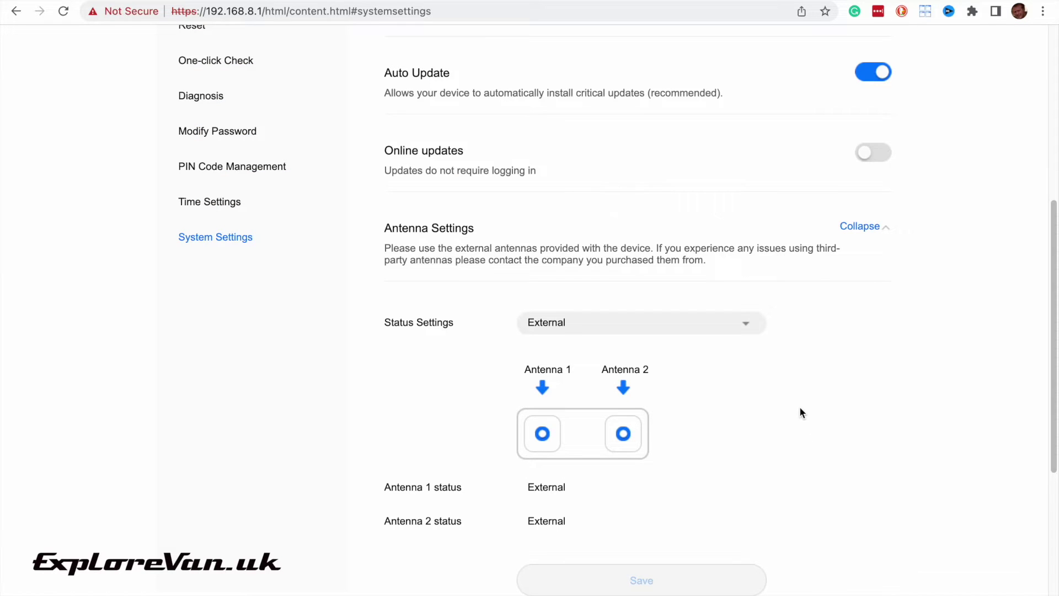
Return to the home dashboard, then go to the Advanced section.
{"action": "scroll", "coordinate": [799, 406], "scroll_direction": "up", "scroll_amount": 7}
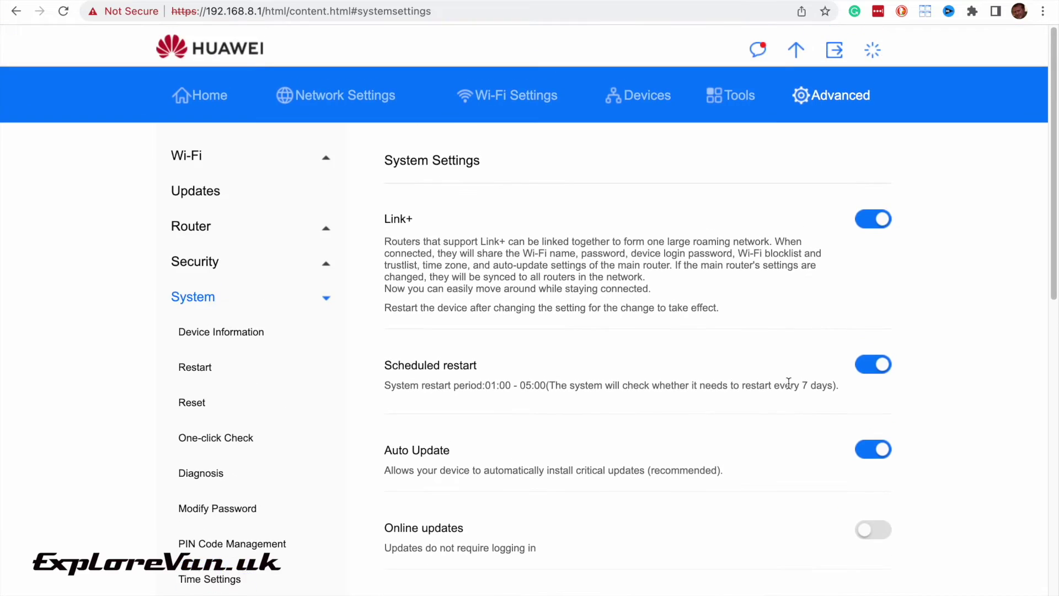
{"action": "left_click", "coordinate": [207, 96]}
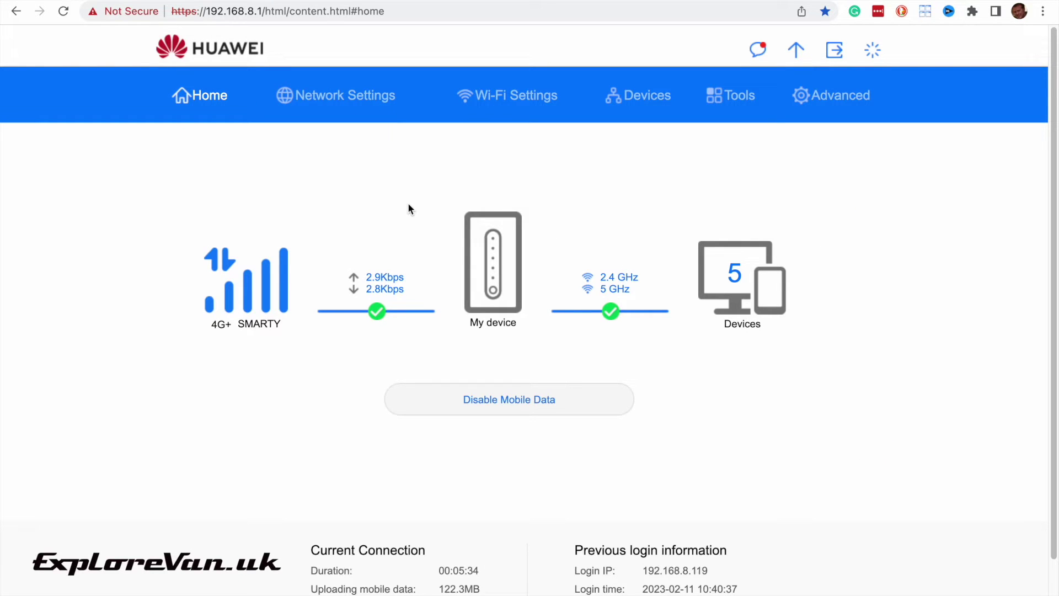
{"action": "left_click", "coordinate": [828, 109]}
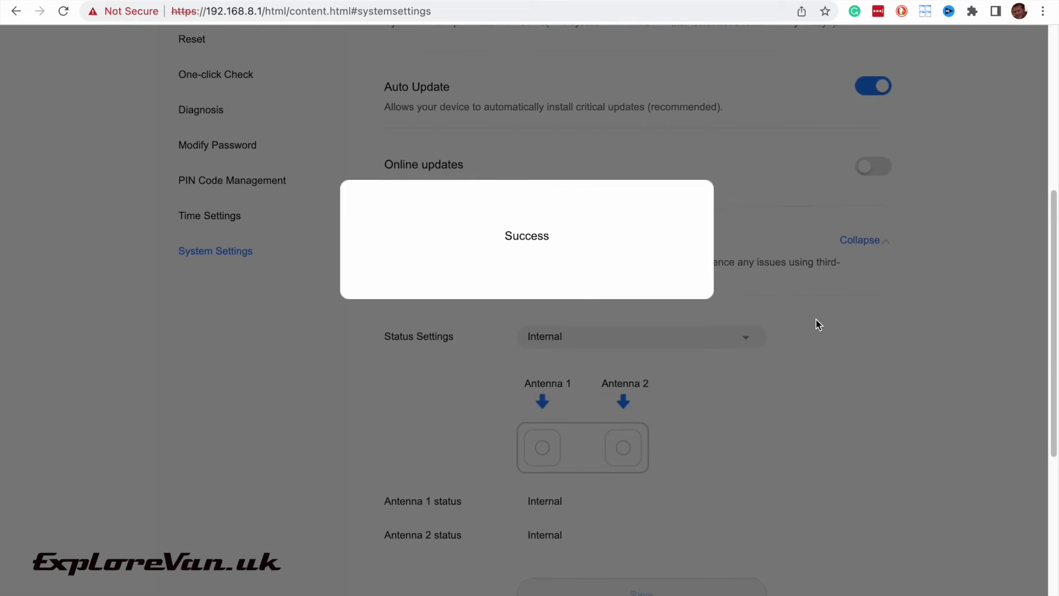
Scroll down and back up the router settings page.
{"action": "scroll", "coordinate": [817, 323], "scroll_direction": "down", "scroll_amount": 1}
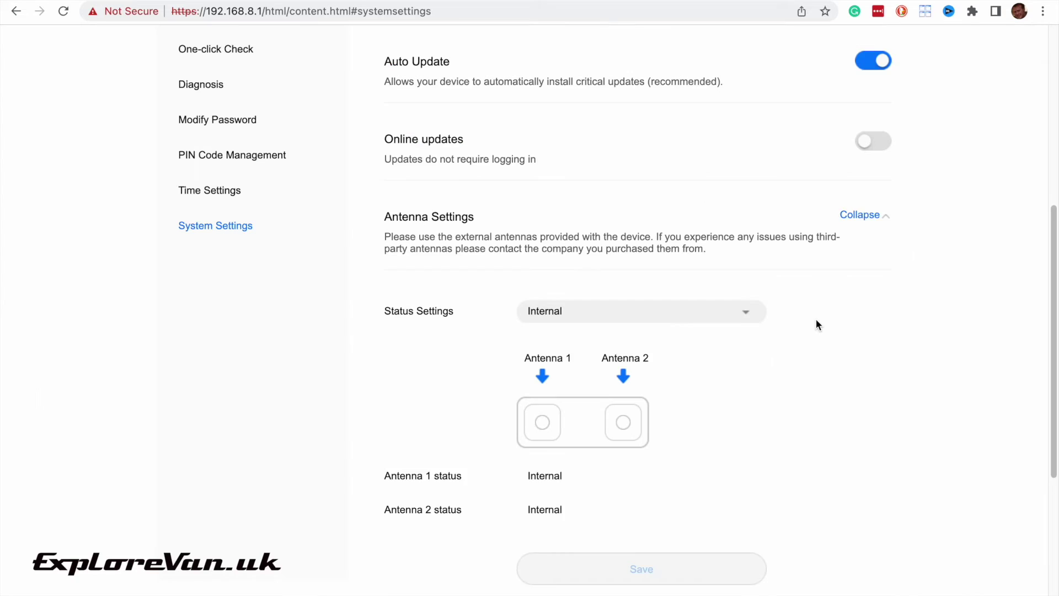
{"action": "scroll", "coordinate": [815, 324], "scroll_direction": "down", "scroll_amount": 1}
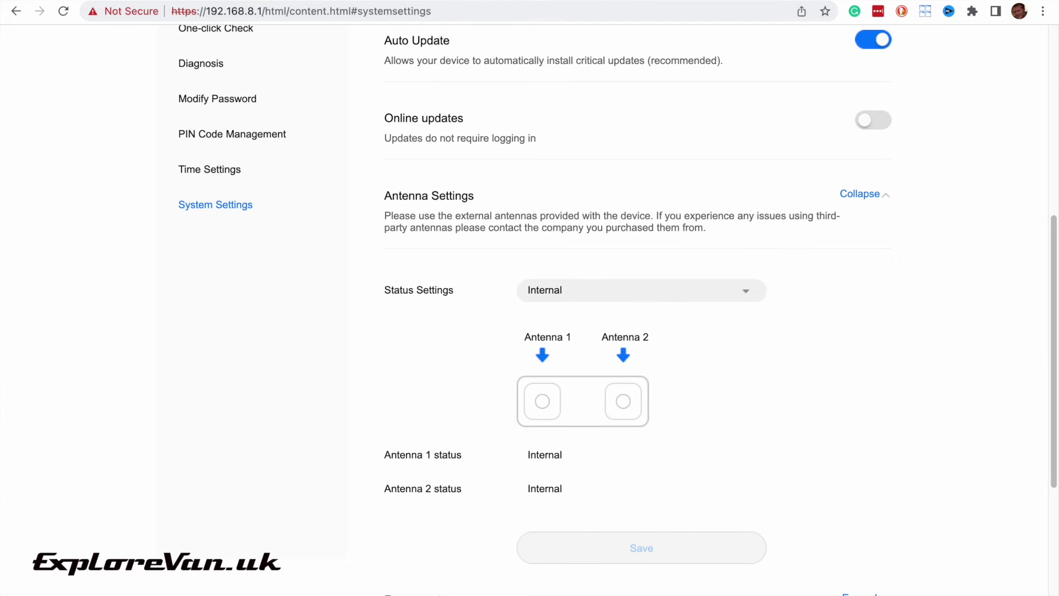
{"action": "scroll", "coordinate": [220, 147], "scroll_direction": "up", "scroll_amount": 5}
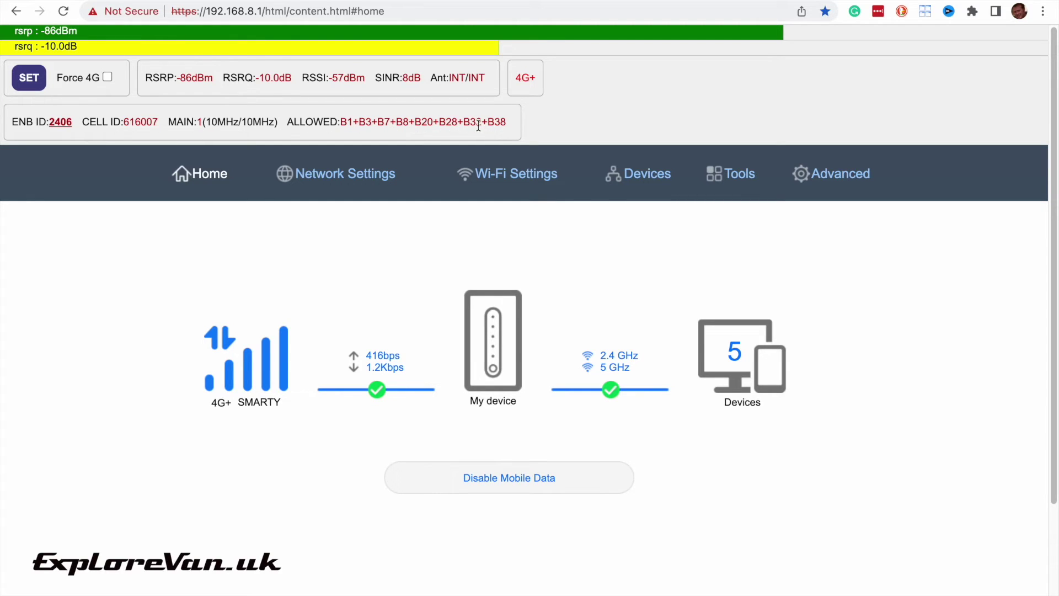
After one cancelled attempt, lock LTE to band 3 through the band-selector SET prompt.
{"action": "left_click", "coordinate": [26, 78]}
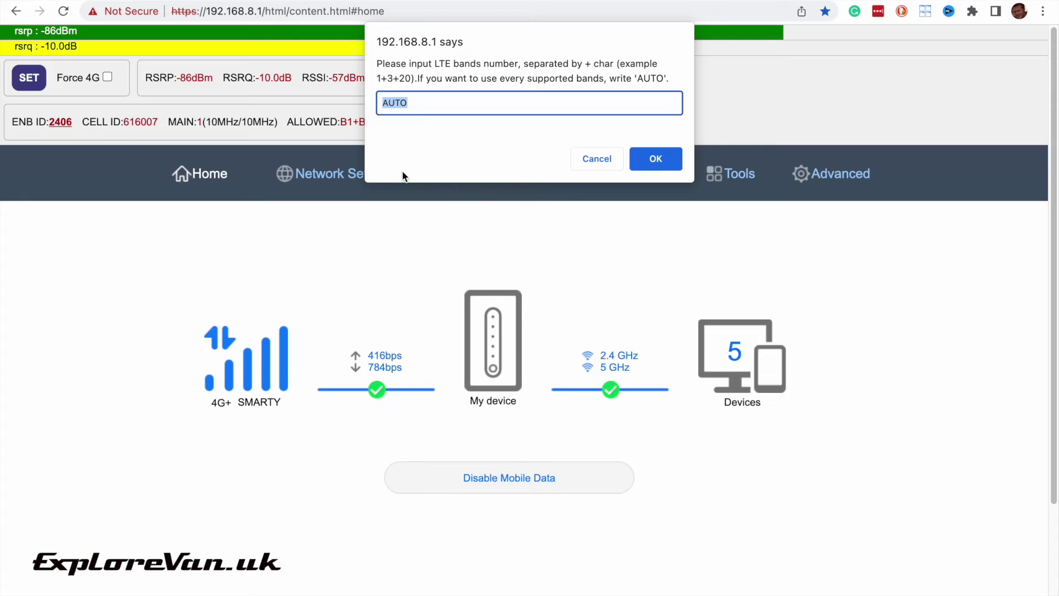
{"action": "left_click", "coordinate": [588, 159]}
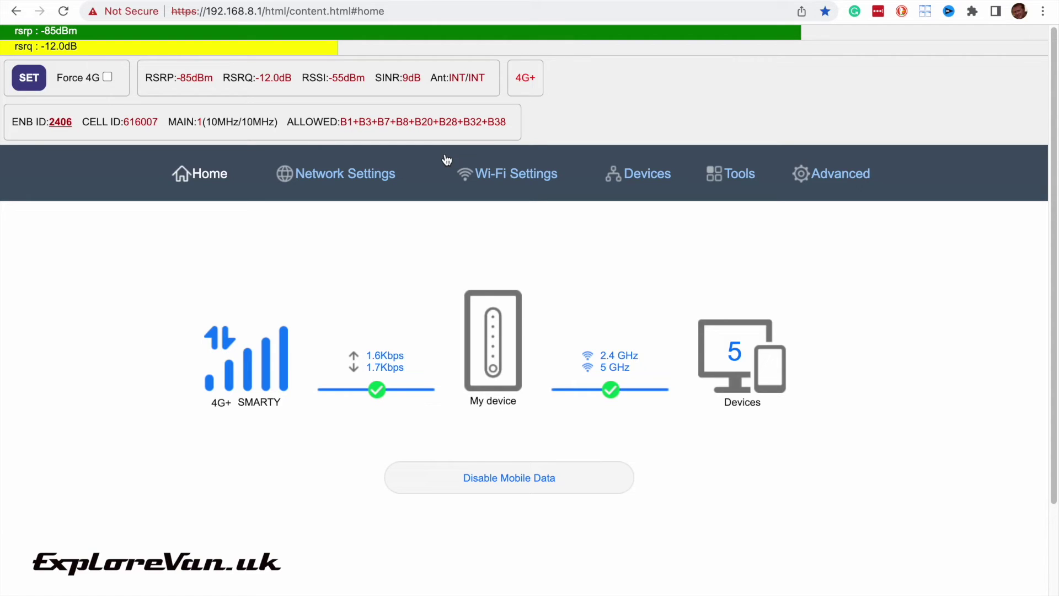
{"action": "left_click", "coordinate": [30, 79]}
{"action": "type", "text": "3"}
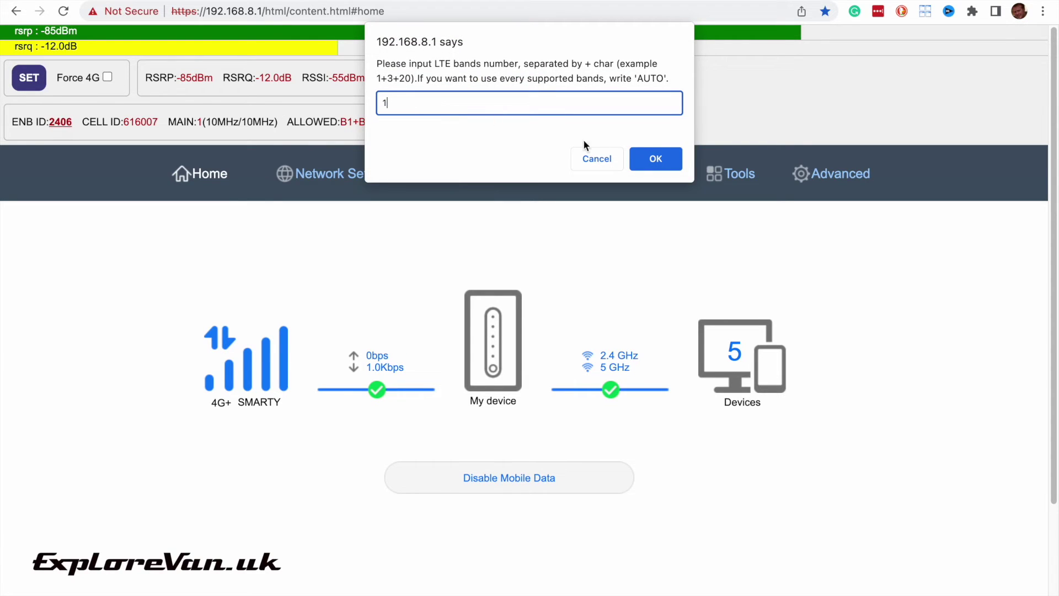
{"action": "left_click", "coordinate": [655, 158]}
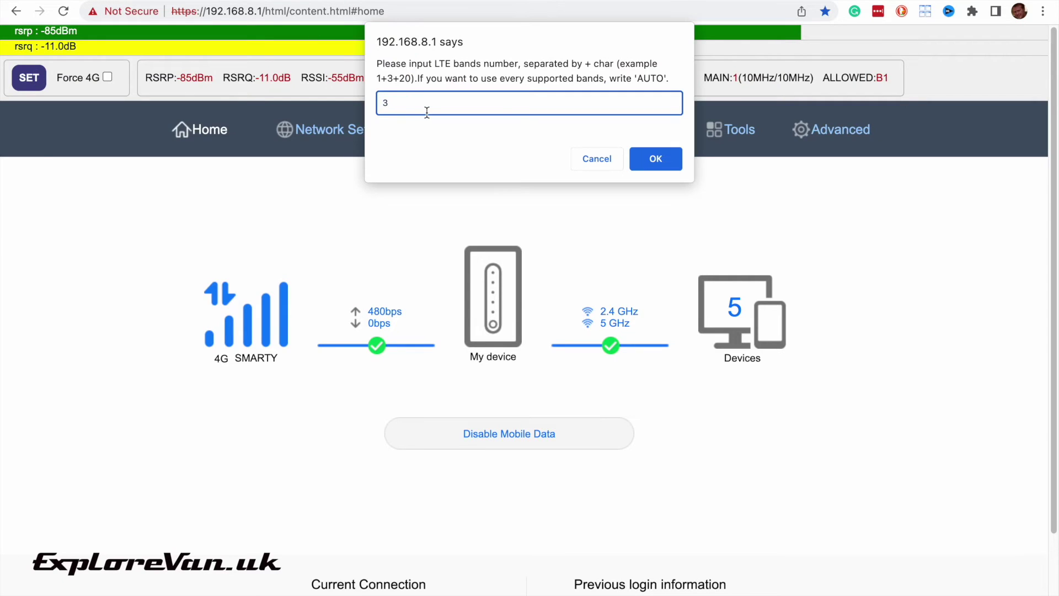
Submit the band entry and run the speed test, getting 4.28 Mbps down and 4.53 Mbps up.
{"action": "key", "text": "Return"}
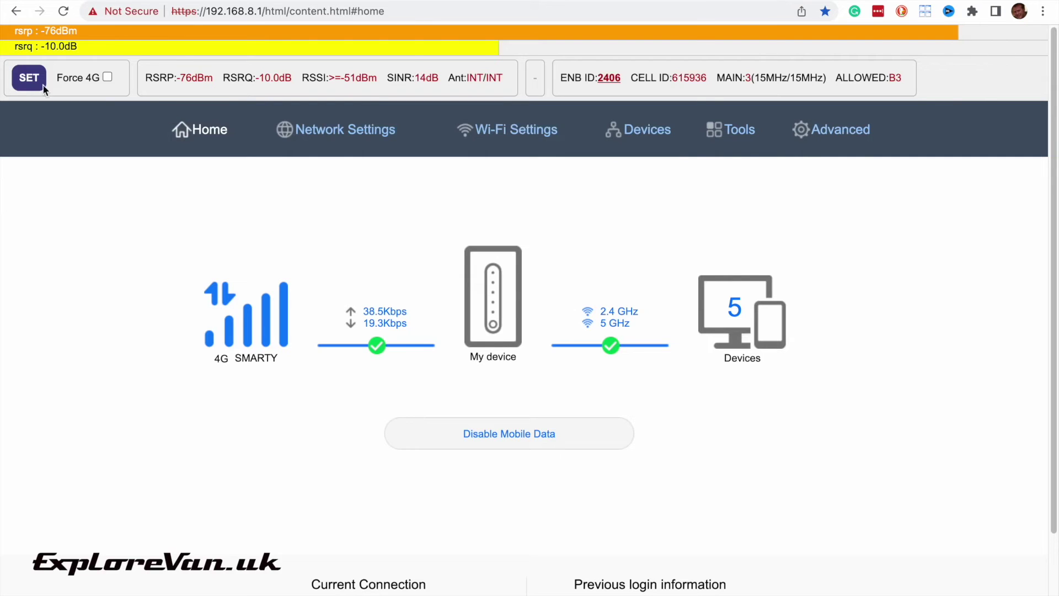
{"action": "key", "text": "Return"}
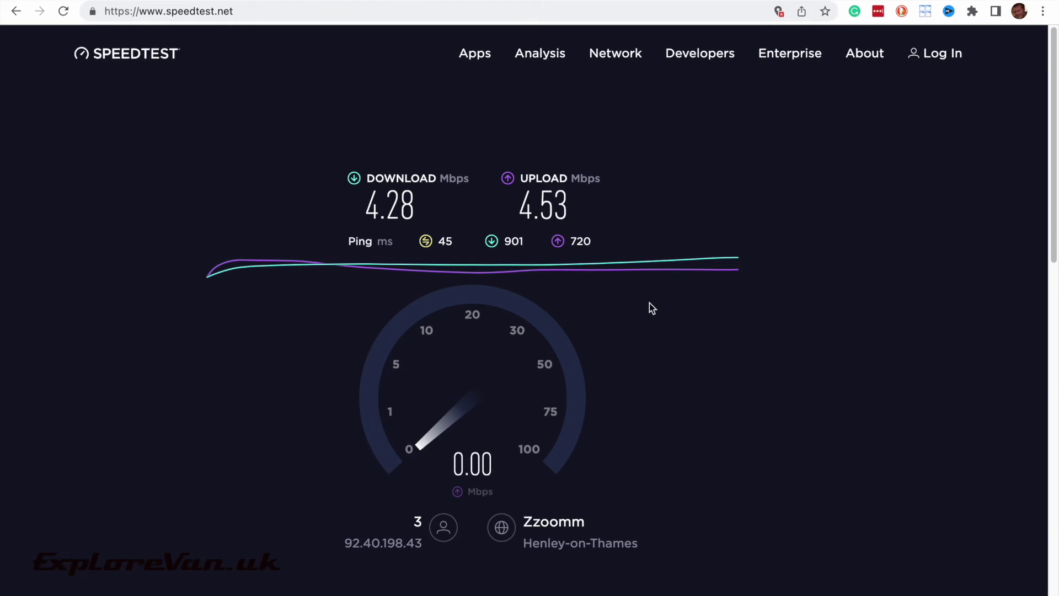
Switch the router to external antennas, start a speed test, and lock LTE to band 1.
{"action": "left_click", "coordinate": [841, 137]}
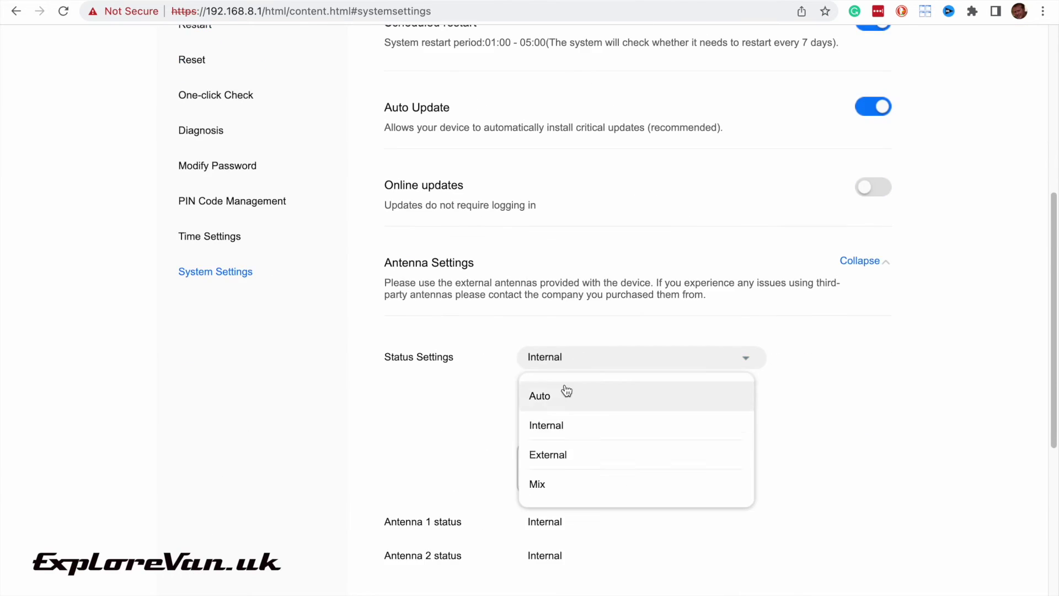
{"action": "left_click", "coordinate": [549, 454]}
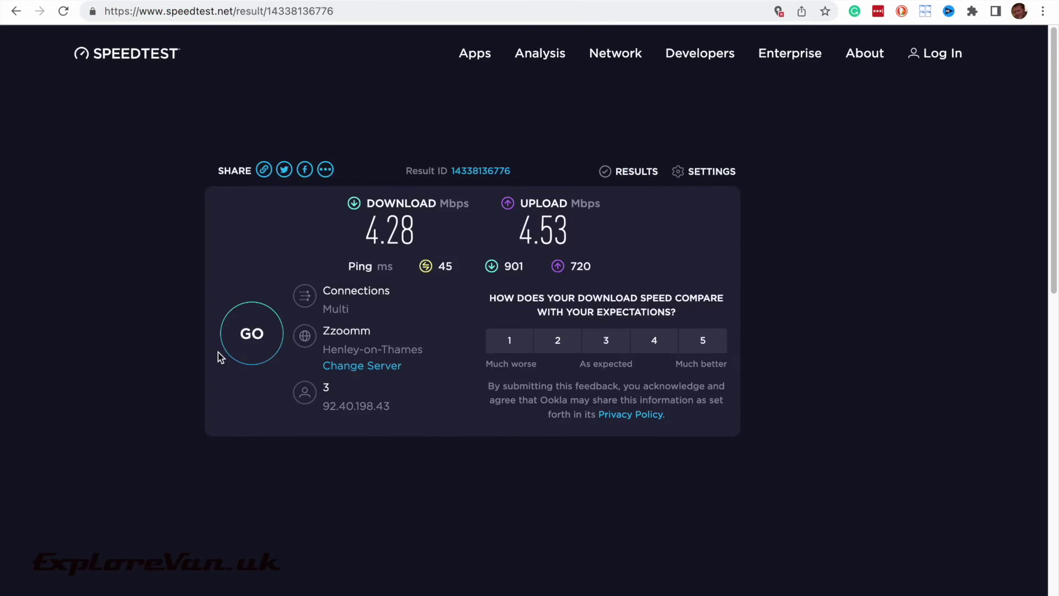
{"action": "left_click", "coordinate": [224, 353]}
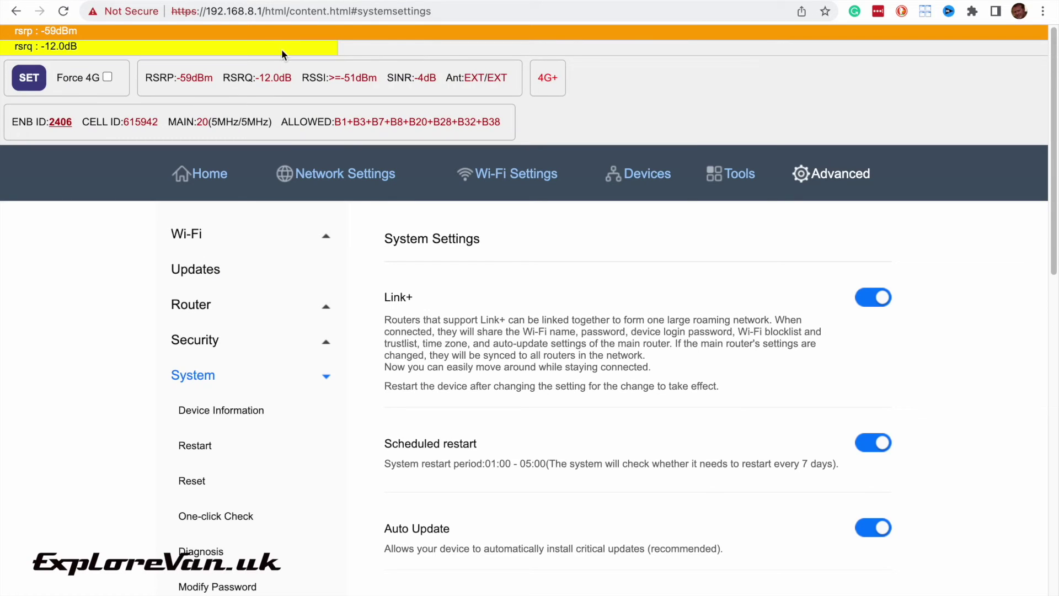
{"action": "type", "text": "1"}
{"action": "left_click", "coordinate": [655, 158]}
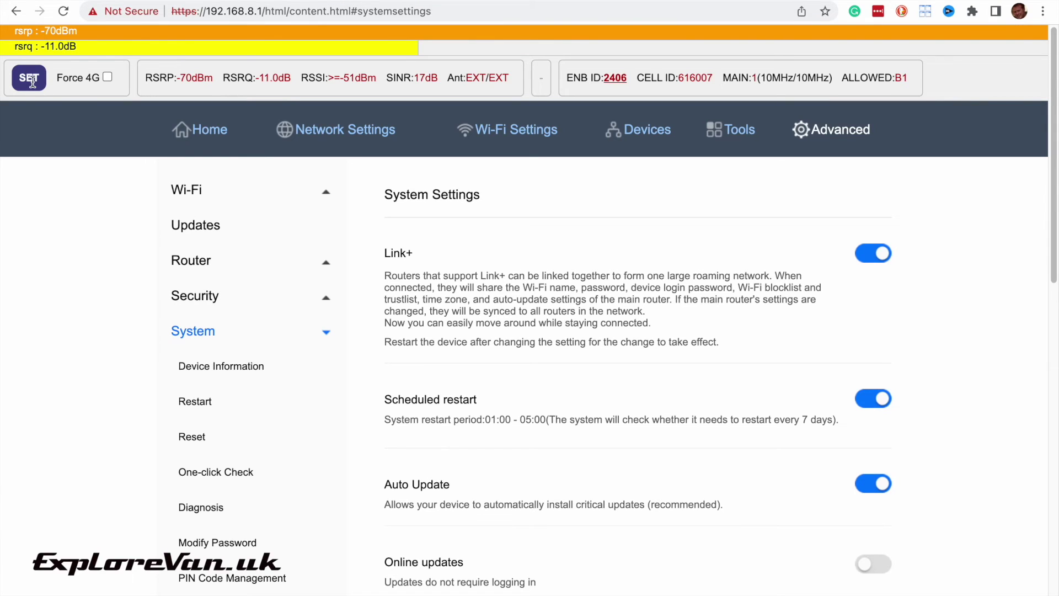
Confirm AUTO in the band-selector SET prompt to unlock all LTE bands.
{"action": "left_click", "coordinate": [32, 81]}
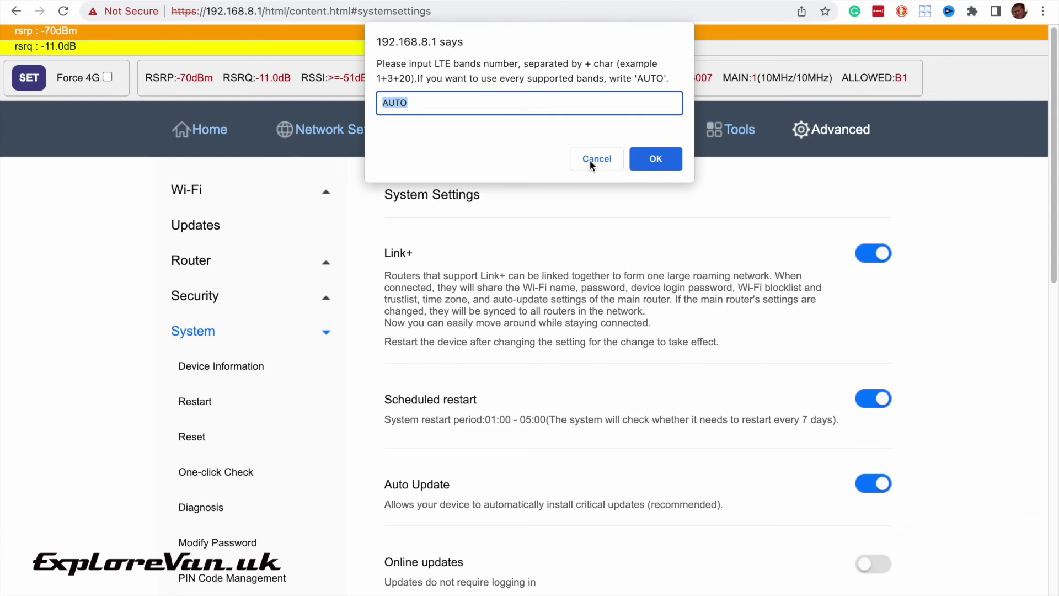
{"action": "left_click", "coordinate": [673, 158]}
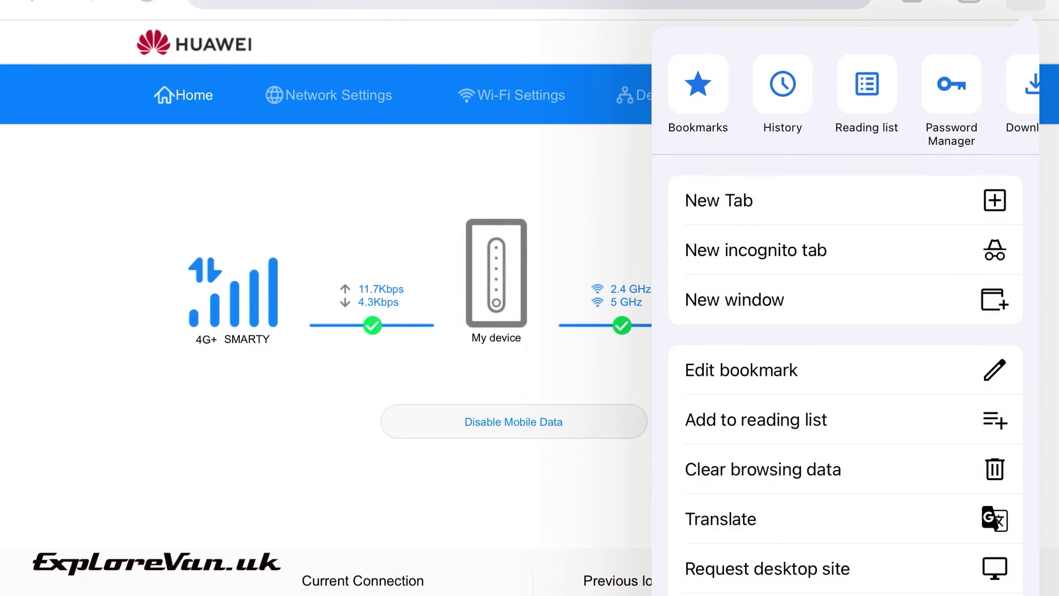
In the Router bookmarks folder, start a bookmark named 'Band Selector' and select its URL field.
{"action": "left_click", "coordinate": [698, 84]}
{"action": "scroll", "coordinate": [530, 331], "scroll_direction": "down", "scroll_amount": 2}
{"action": "left_click", "coordinate": [380, 447]}
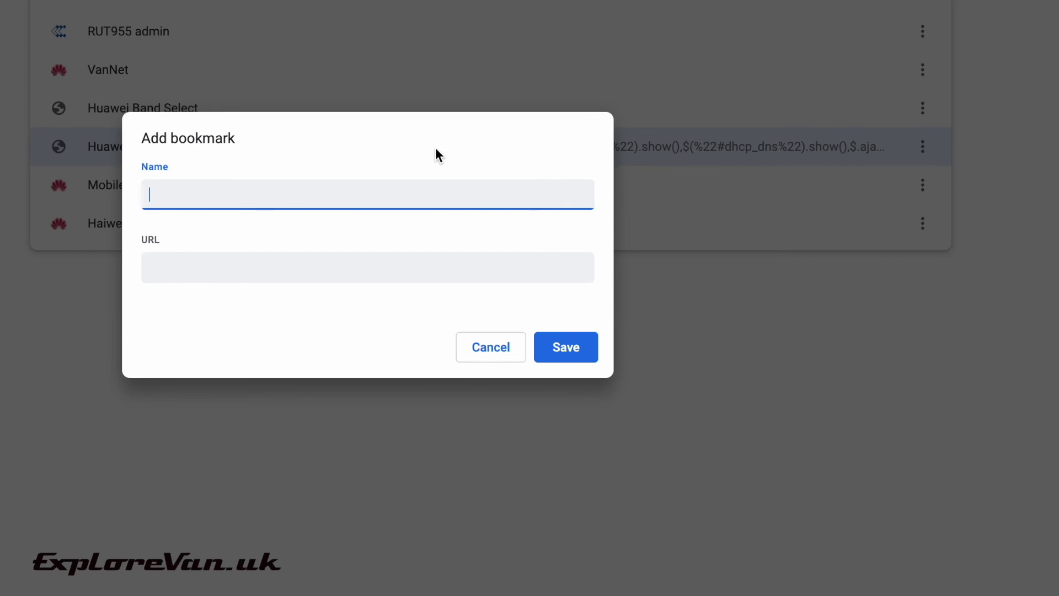
{"action": "type", "text": "Band Selector"}
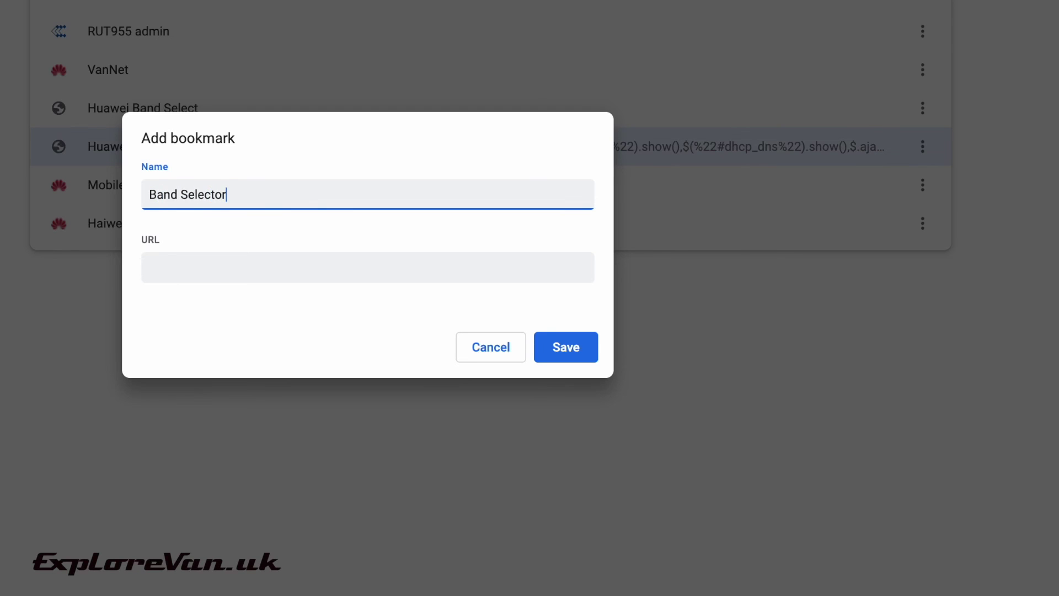
{"action": "left_click", "coordinate": [220, 273]}
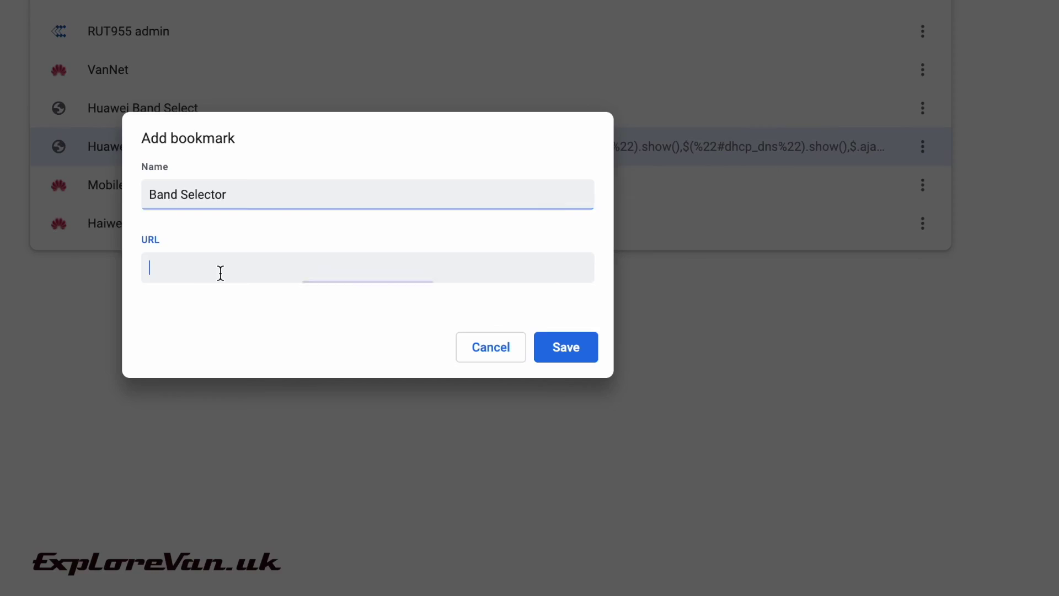
Copy the full bookmarklet code from the text editor and return to Chrome's Band Selector bookmark dialog.
{"action": "key", "text": "super+Tab"}
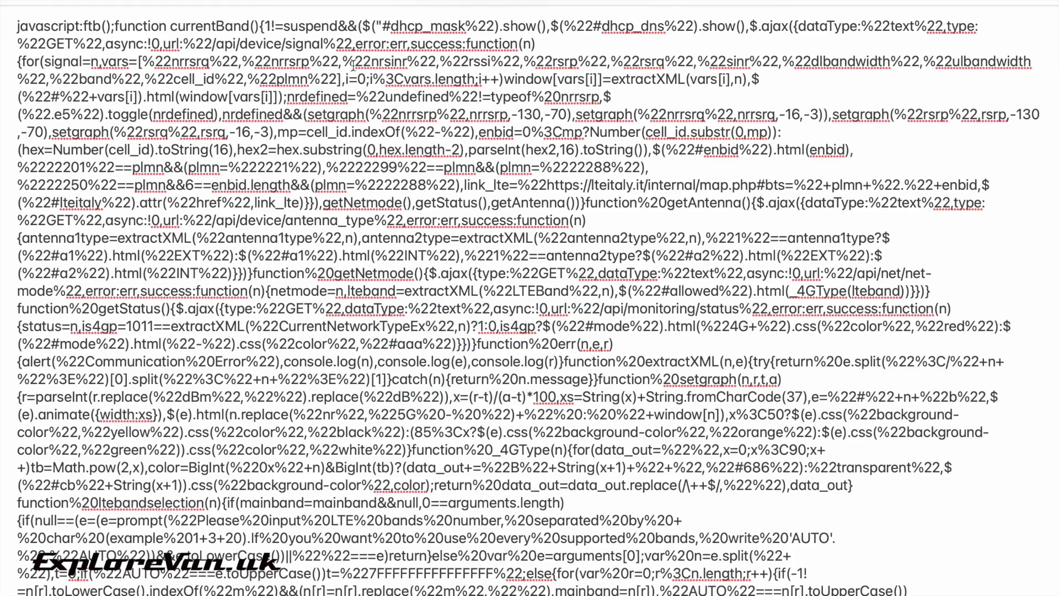
{"action": "left_click_drag", "start_coordinate": [15, 26], "coordinate": [963, 588]}
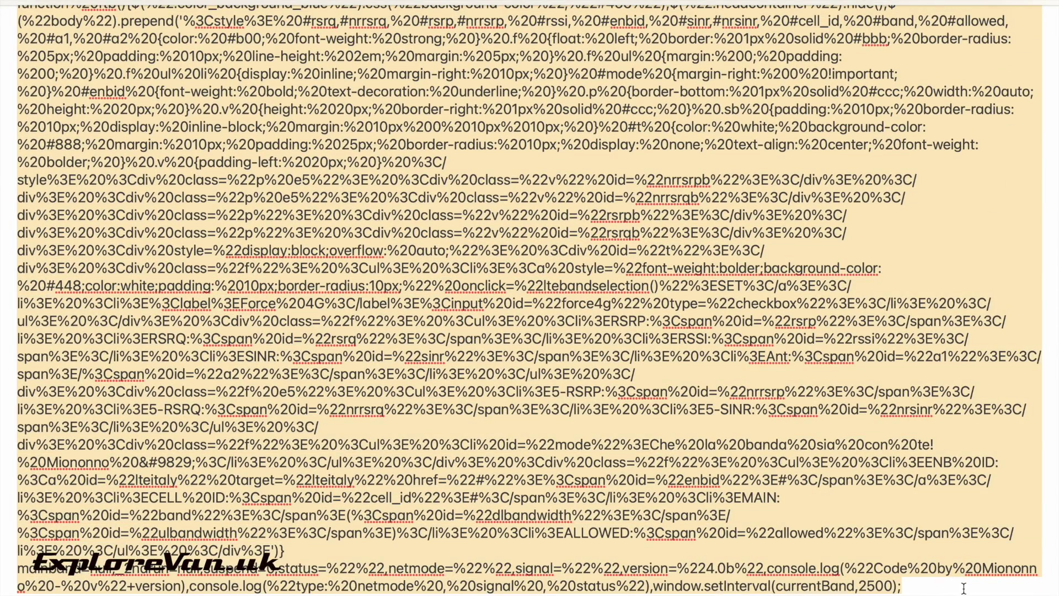
{"action": "key", "text": "super+Tab"}
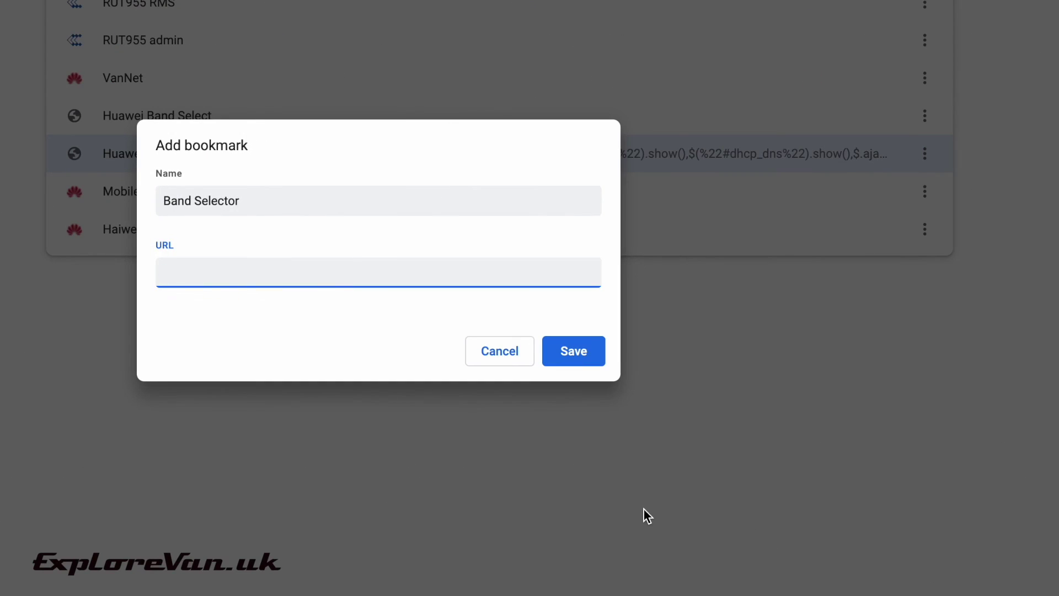
Paste the bookmarklet code as the Band Selector bookmark's URL and save the bookmark.
{"action": "key", "text": "super+v"}
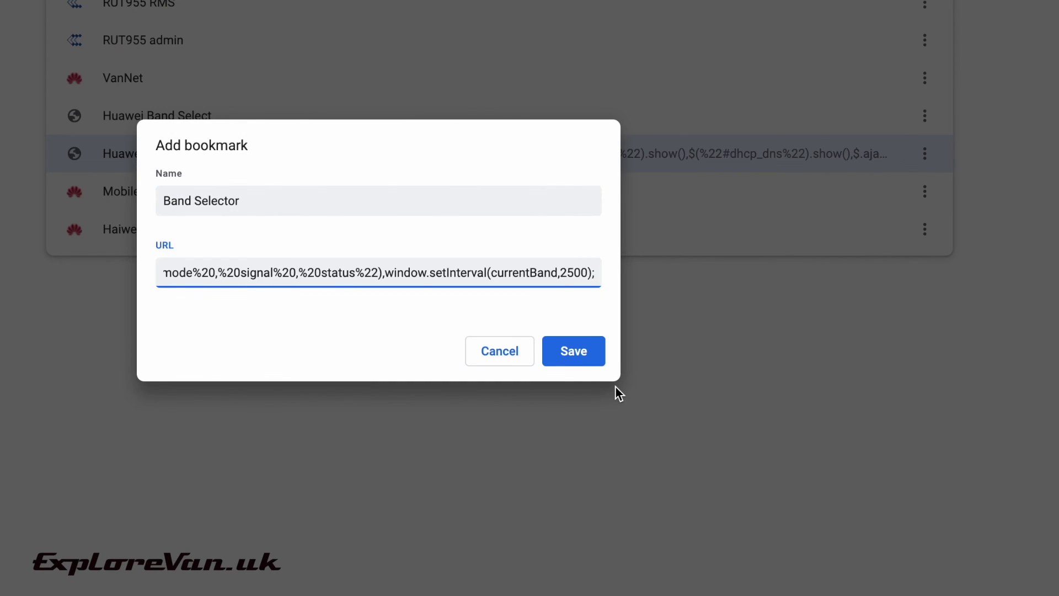
{"action": "left_click", "coordinate": [576, 353]}
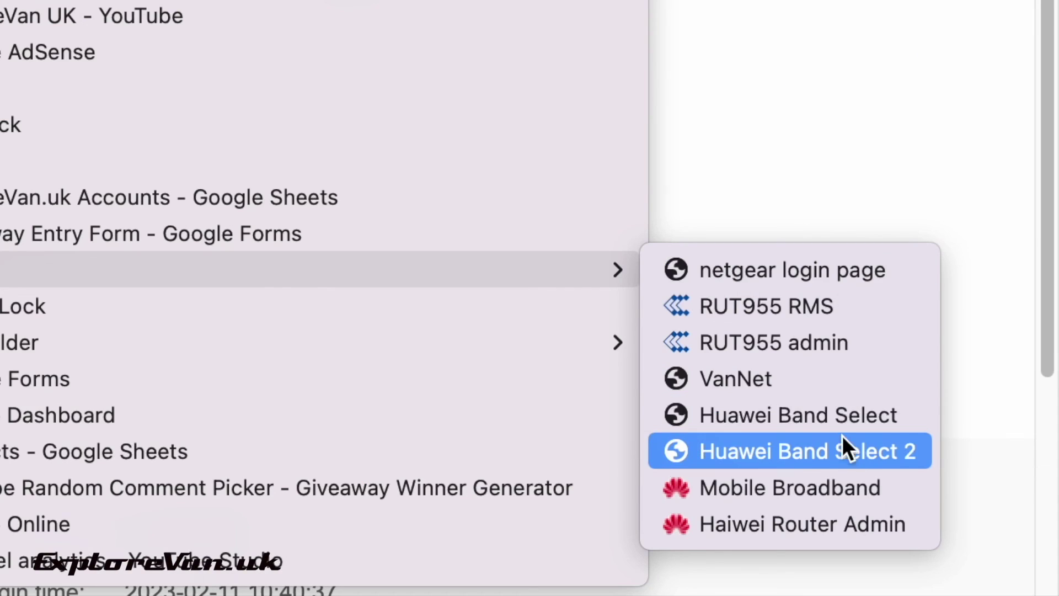
Run the Huawei Band Select 2 bookmarklet on the router home page to show the band-lock overlay.
{"action": "left_click", "coordinate": [842, 447]}
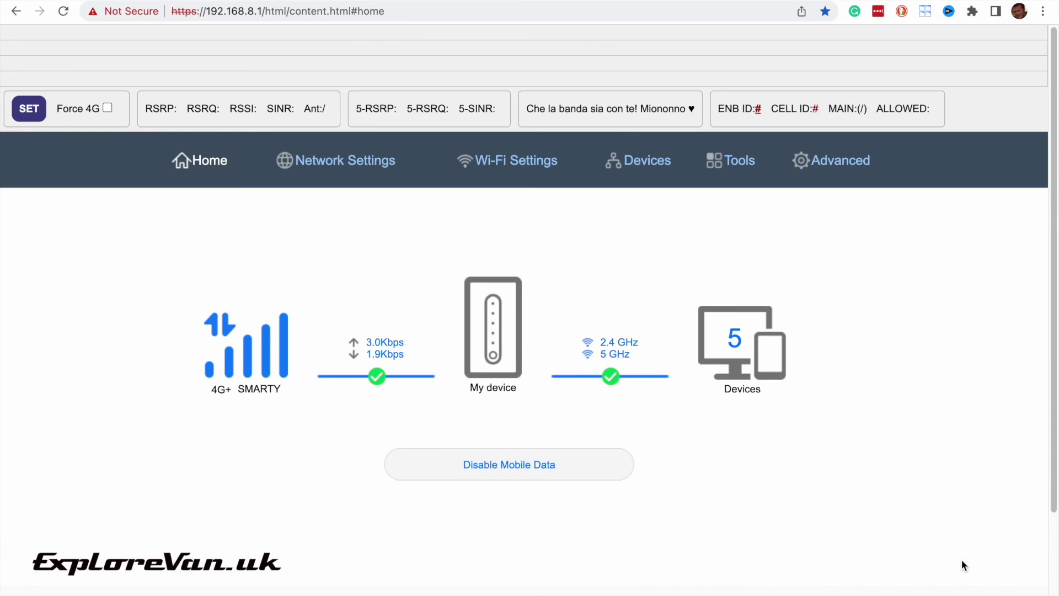